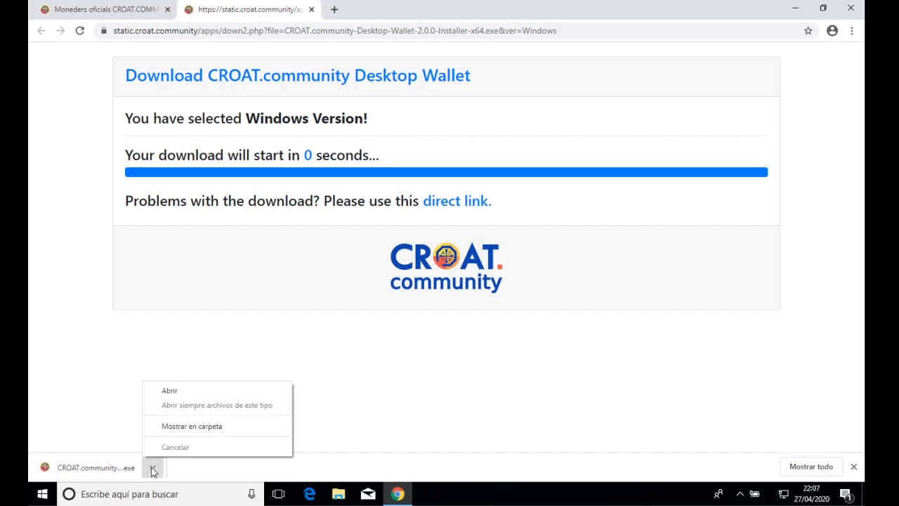
Show the downloaded CROAT wallet installer in Descargas and run it past the SmartScreen warning.
left_click(192, 425)
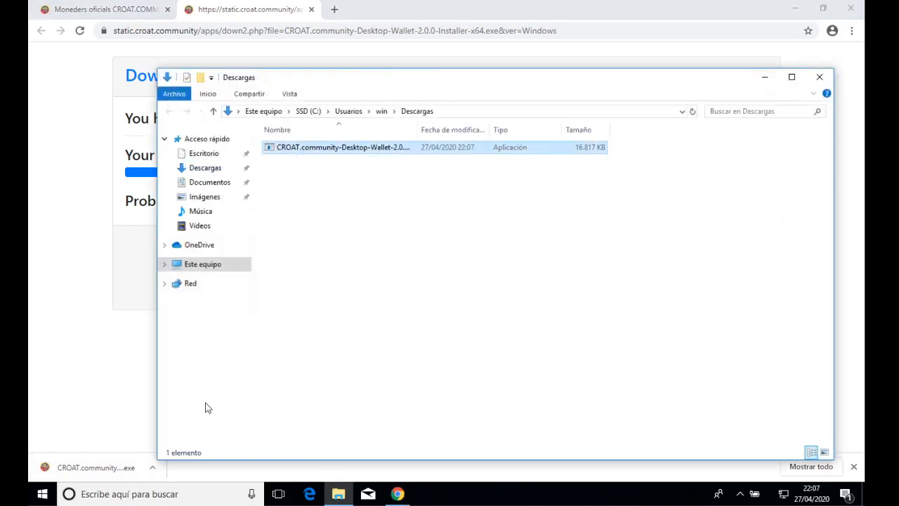
double_click(314, 148)
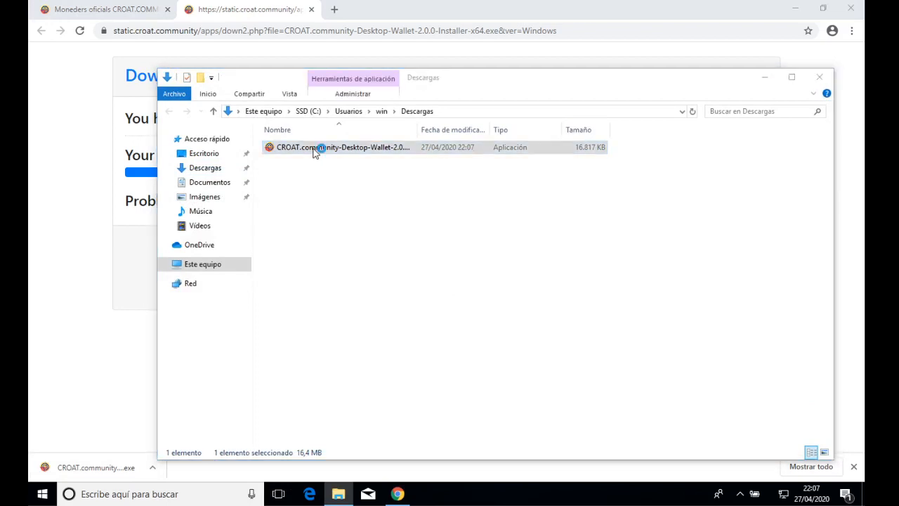
left_click(361, 171)
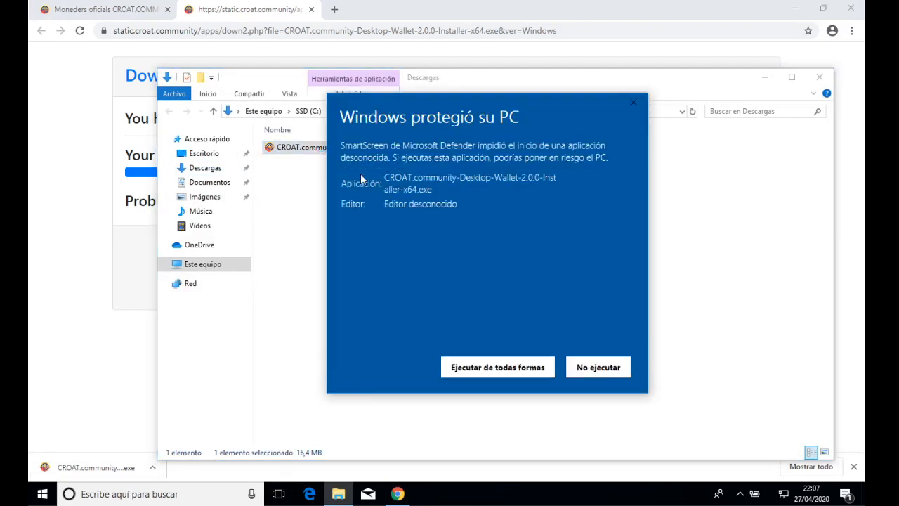
left_click(480, 365)
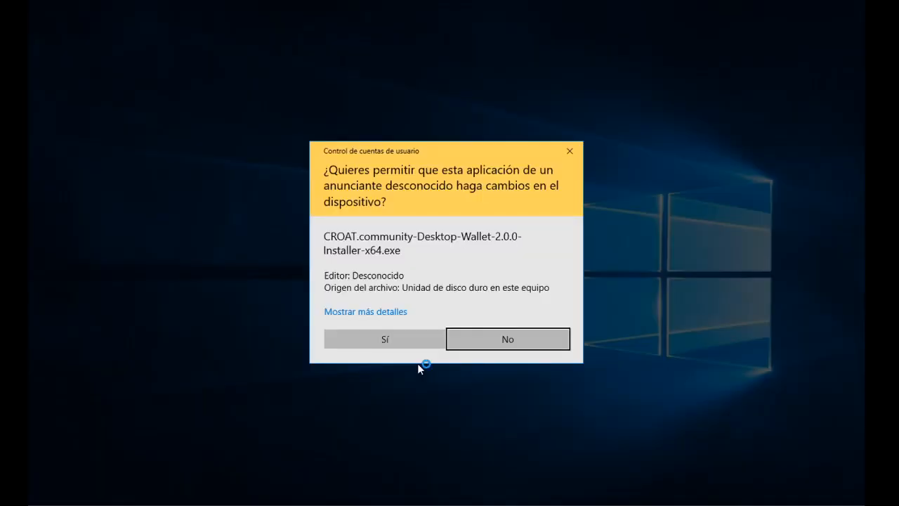
Approve the installer, choose Català, keep the default folder and pick the CROAT.Community Start Menu folder.
left_click(406, 341)
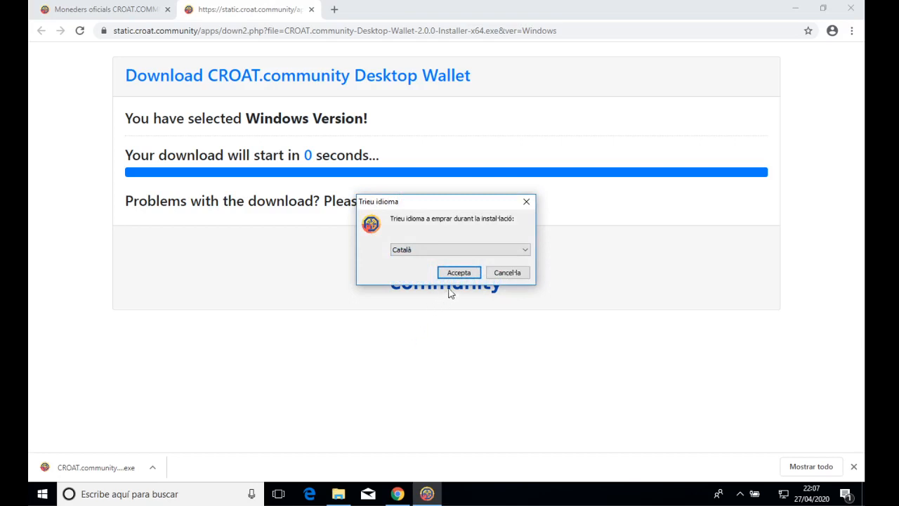
left_click(460, 274)
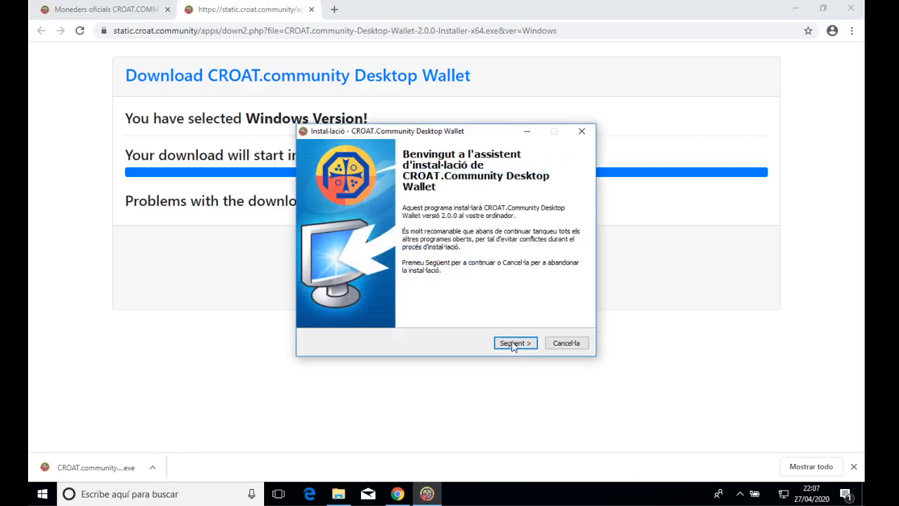
left_click(513, 344)
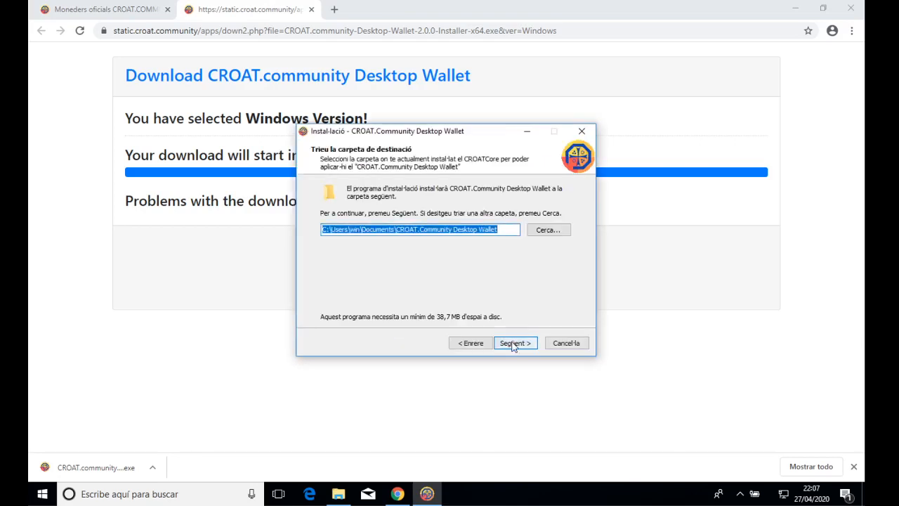
left_click(514, 344)
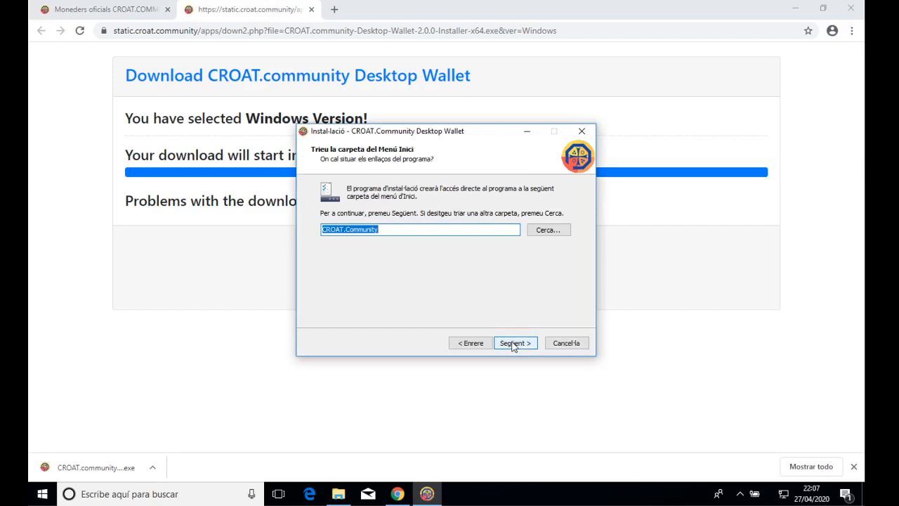
left_click(548, 230)
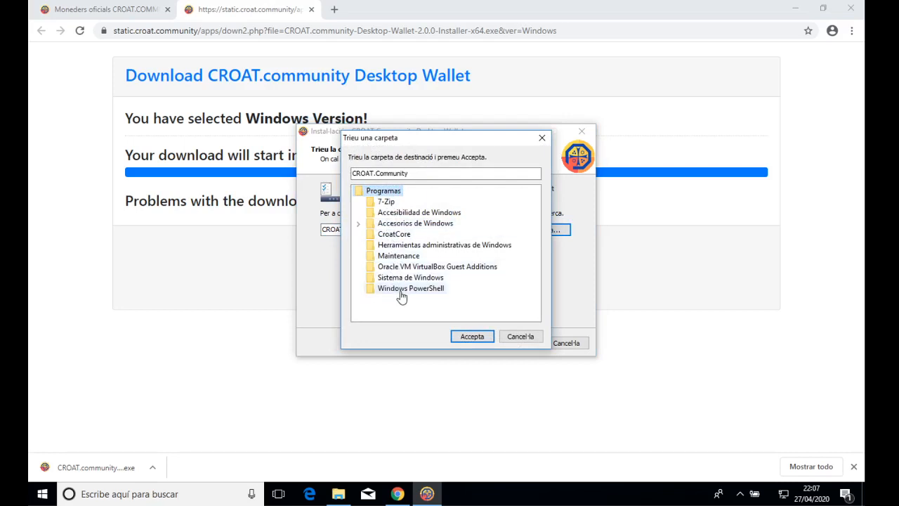
left_click(483, 340)
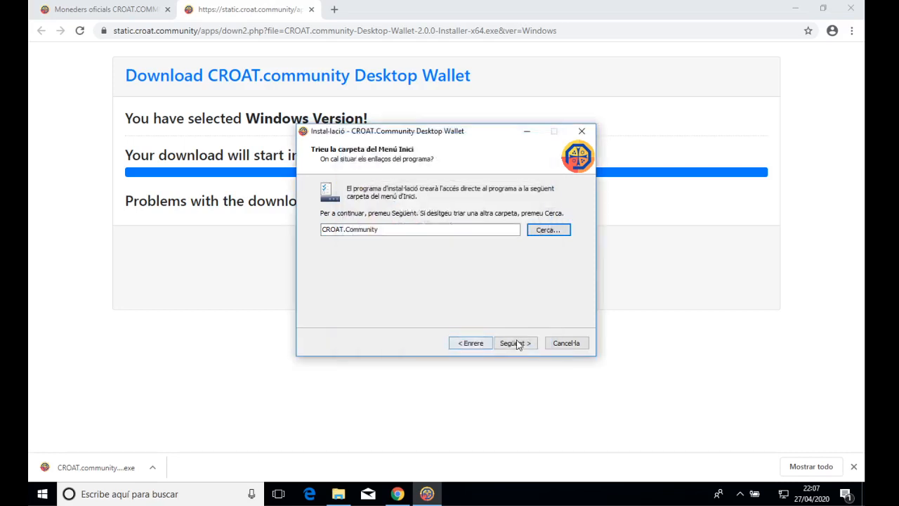
Enable a desktop icon, install the wallet, finish the installer and minimize the browser.
left_click(516, 343)
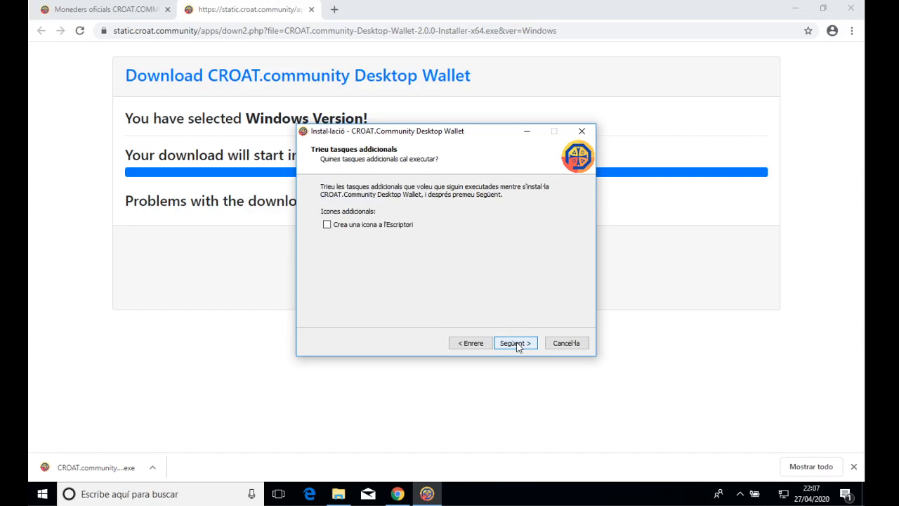
left_click(383, 224)
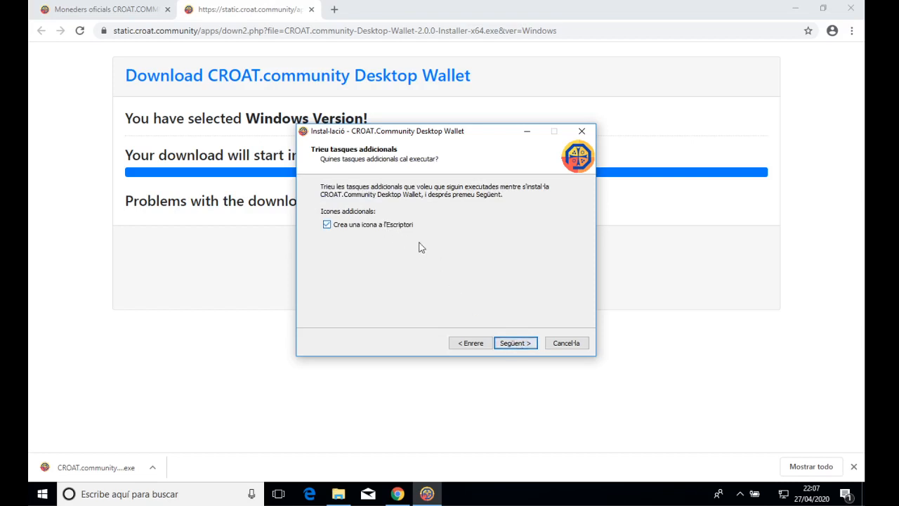
left_click(519, 343)
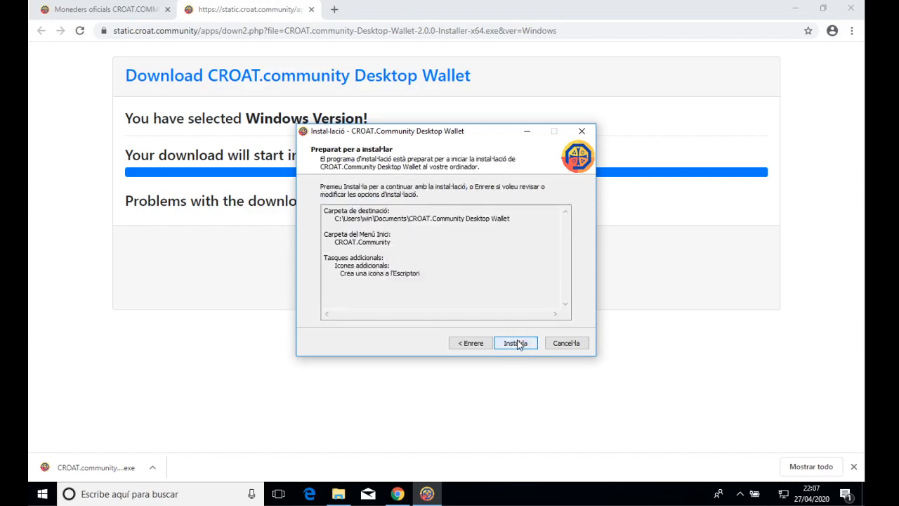
left_click(517, 343)
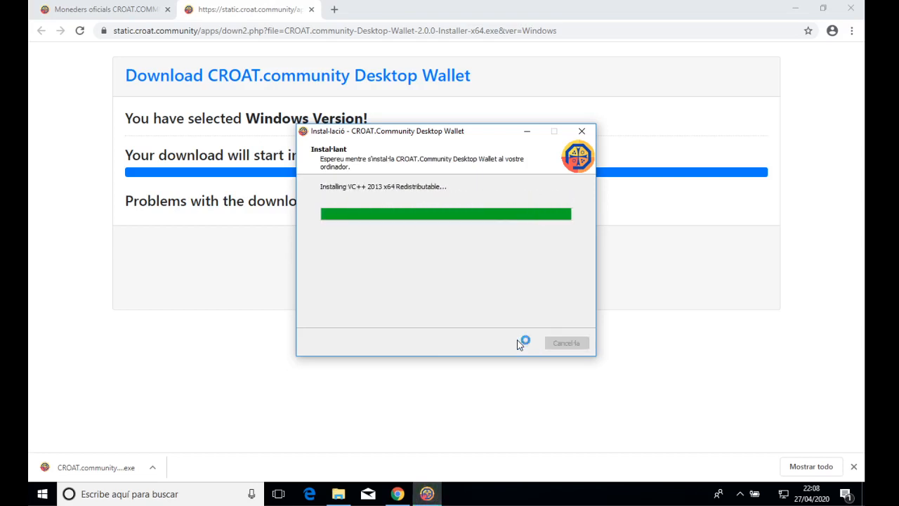
left_click(519, 344)
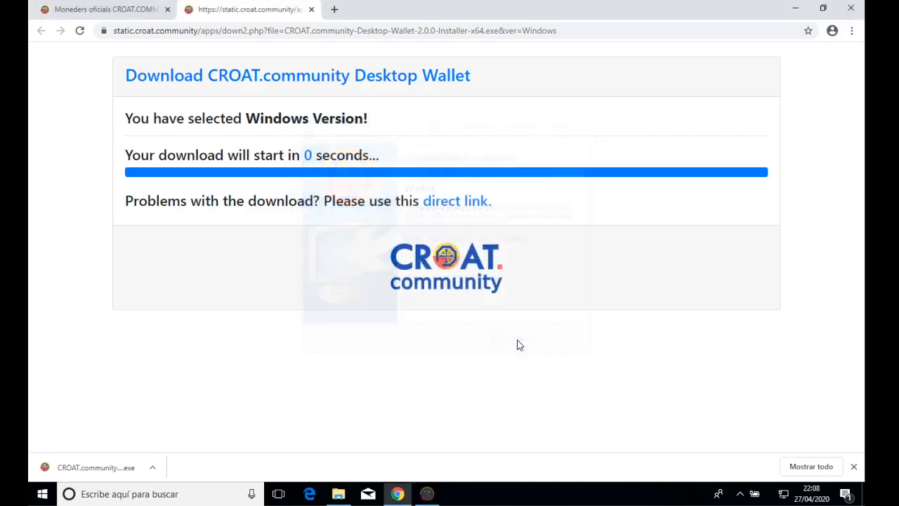
left_click(797, 10)
Launch CROAT.Community Desktop Wallet from its desktop icon and start creating a new wallet.
left_click(764, 77)
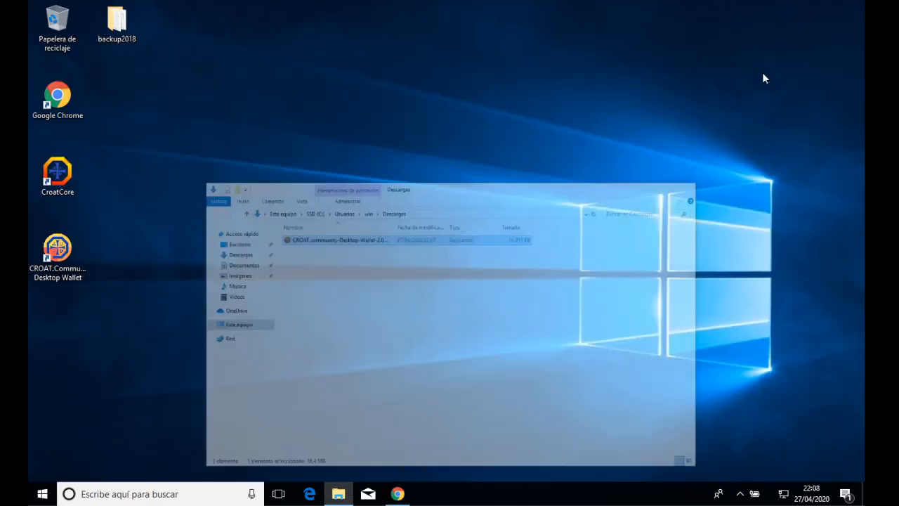
double_click(76, 253)
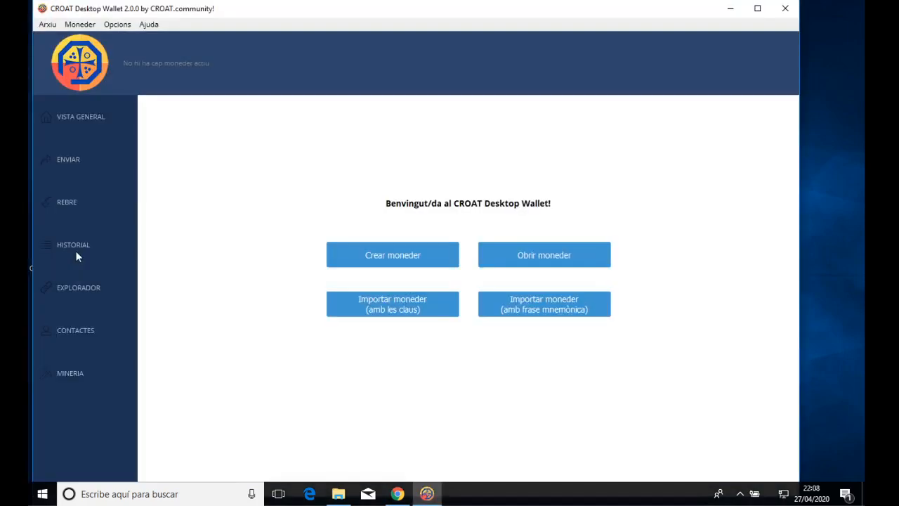
left_click(403, 257)
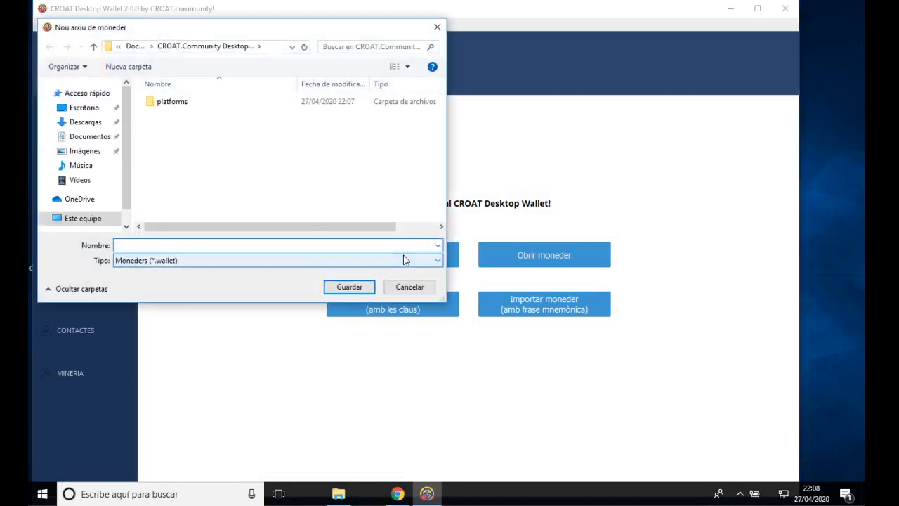
Create a wallets folder in Documentos and save the new wallet there as wallet-01.
left_click(90, 138)
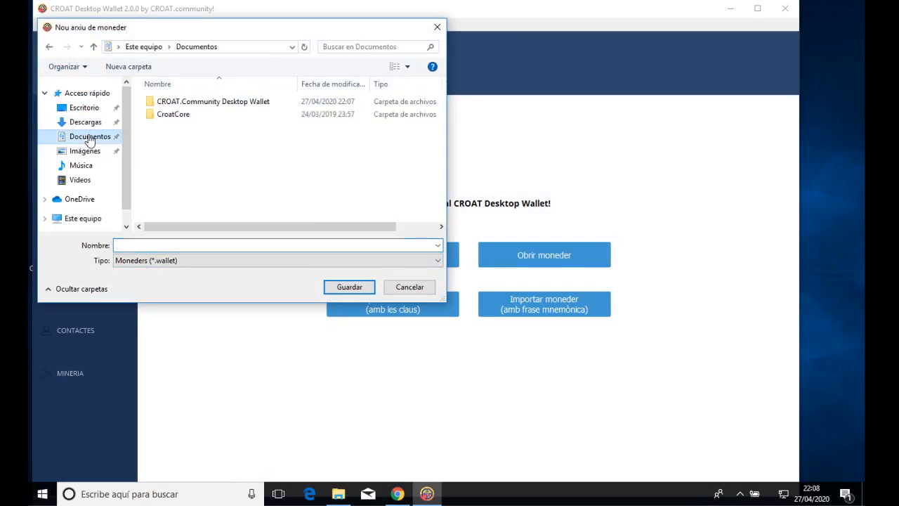
left_click(133, 66)
type("wallets")
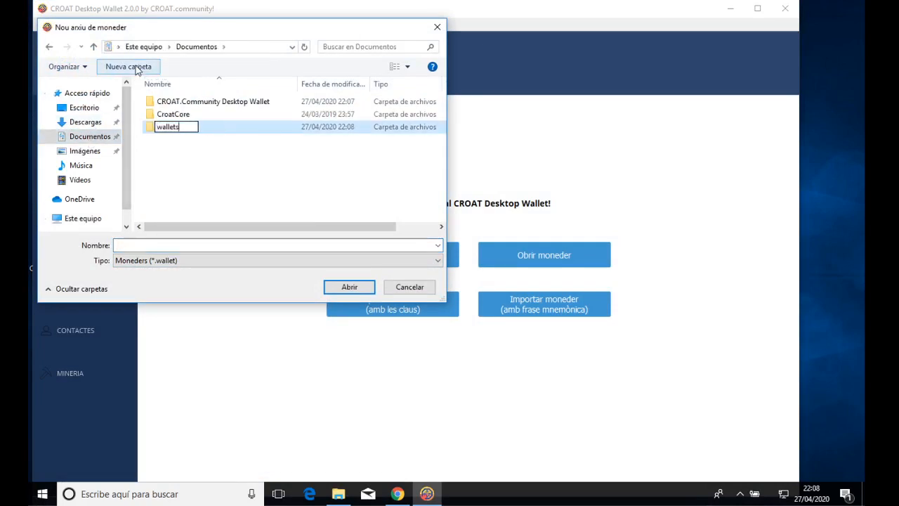
key("Return")
key("Return")
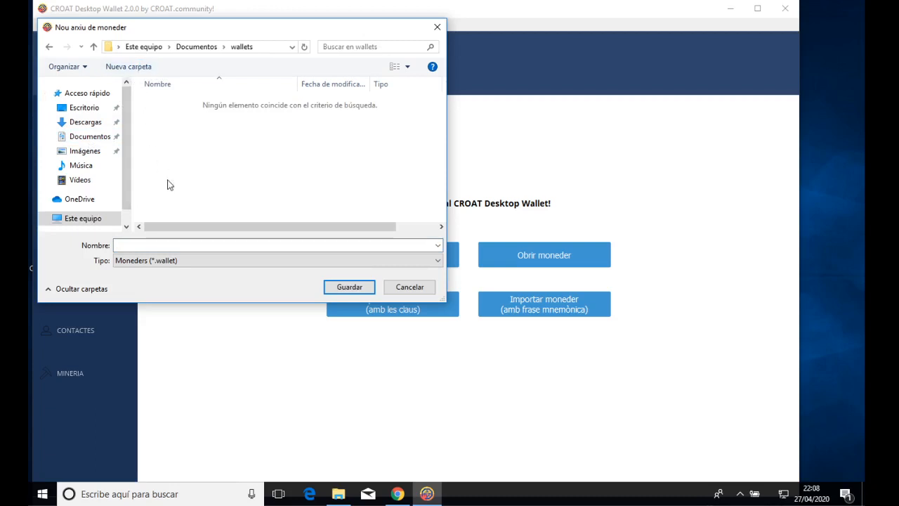
left_click(208, 245)
type("wallet-01")
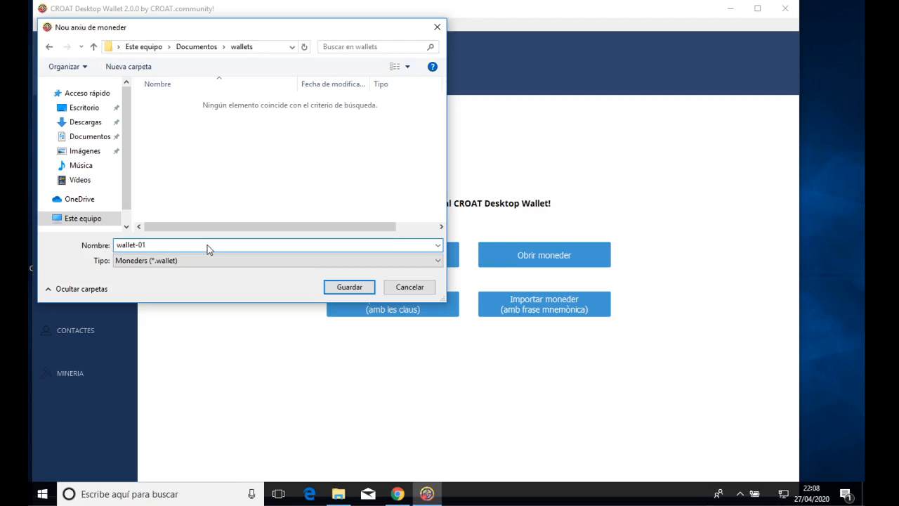
key("Return")
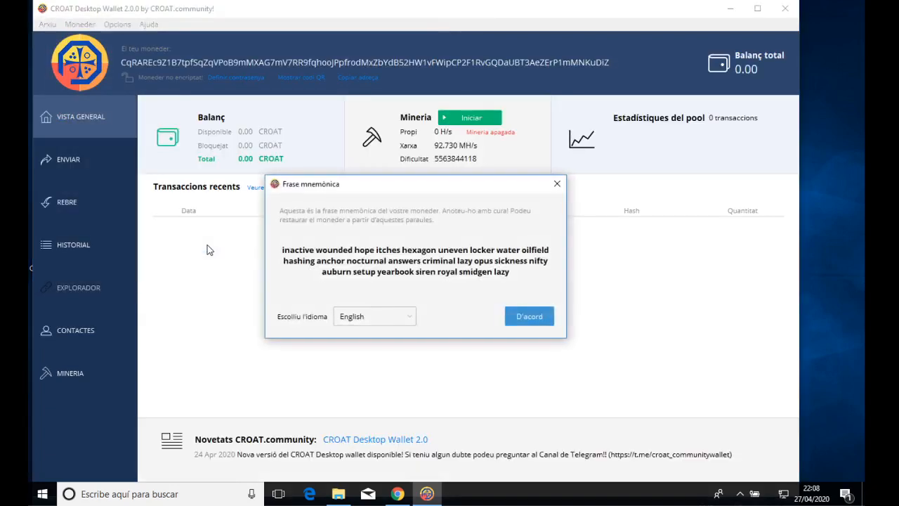
Keep the mnemonic language as English and copy the whole mnemonic phrase.
left_click(396, 315)
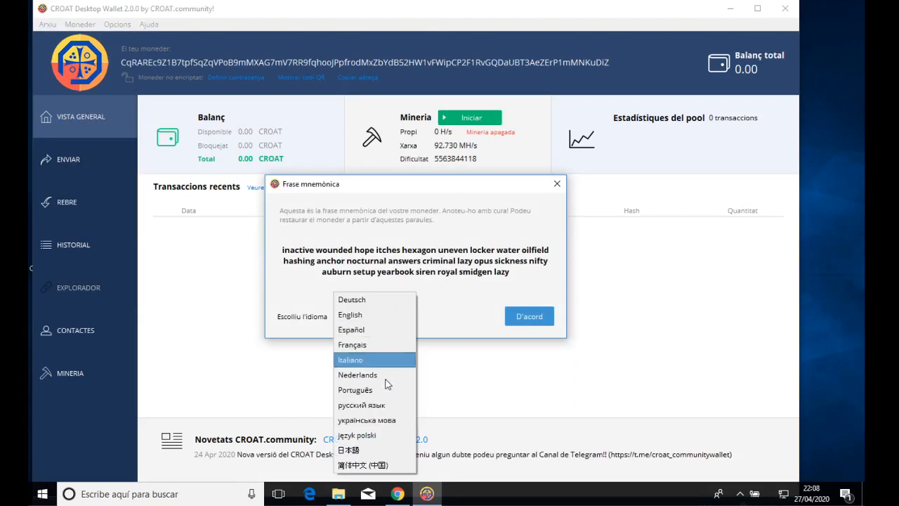
left_click(363, 320)
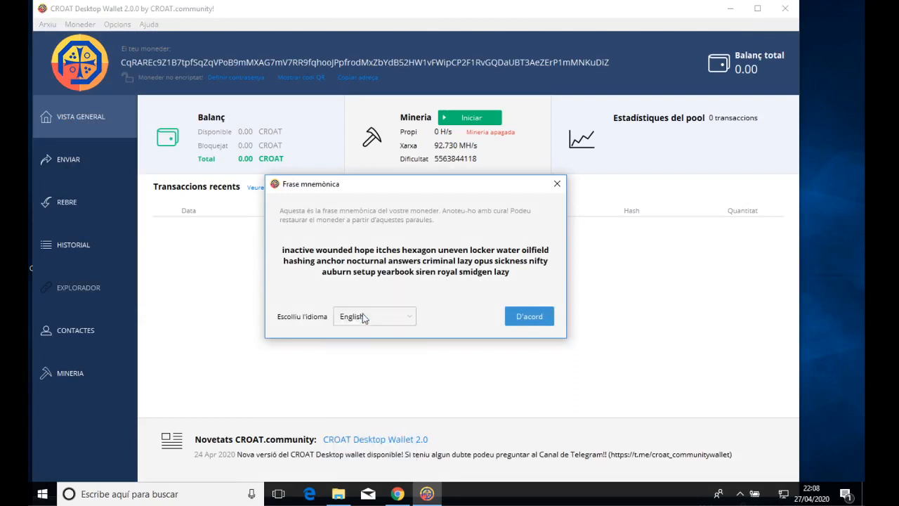
left_click_drag(510, 273, 281, 251)
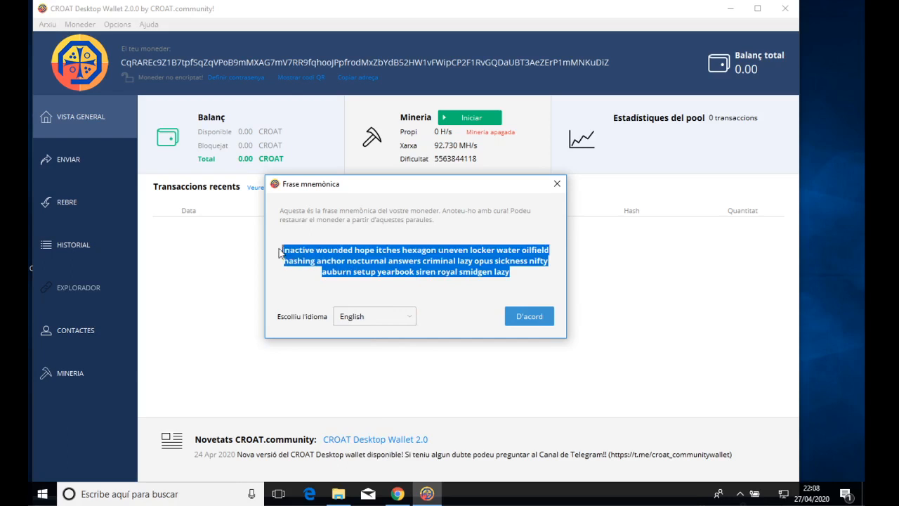
right_click(310, 254)
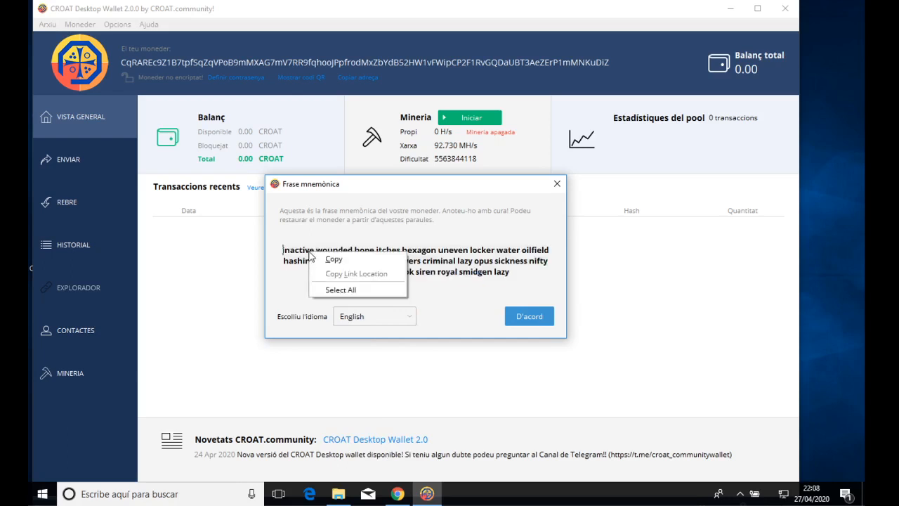
left_click(325, 260)
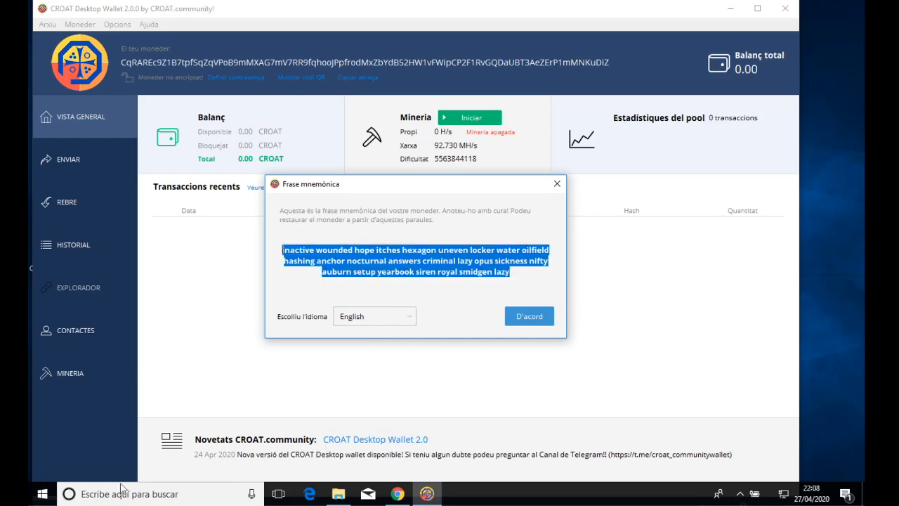
left_click(43, 494)
Open a new Bloc de notas document, paste the mnemonic phrase and turn on Ajuste de línea.
type("b")
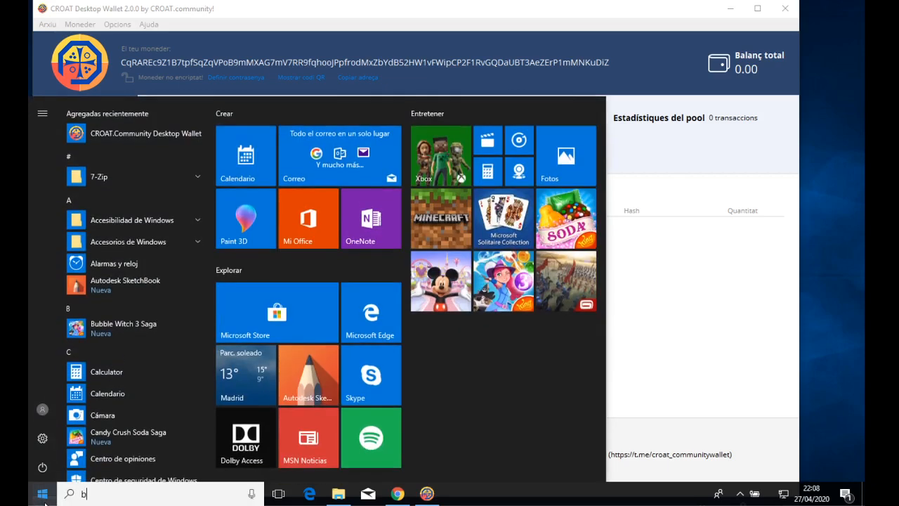
type("loc")
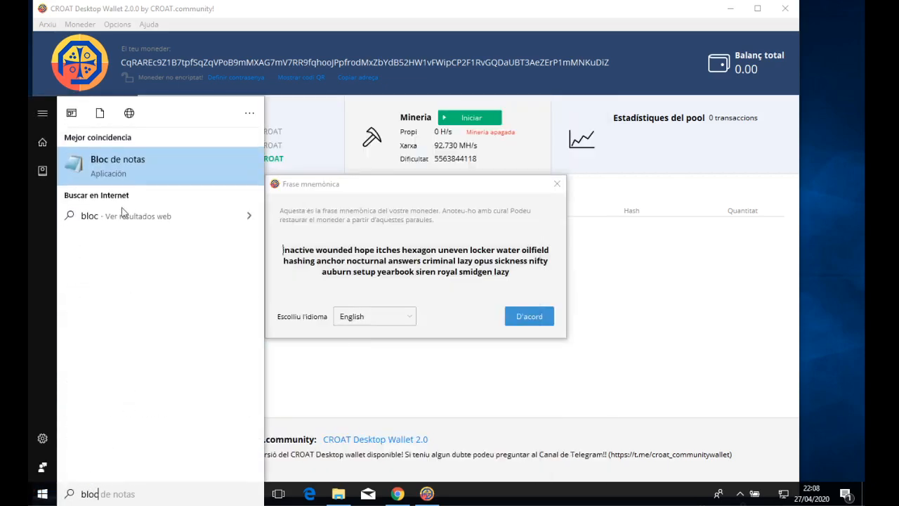
left_click(127, 168)
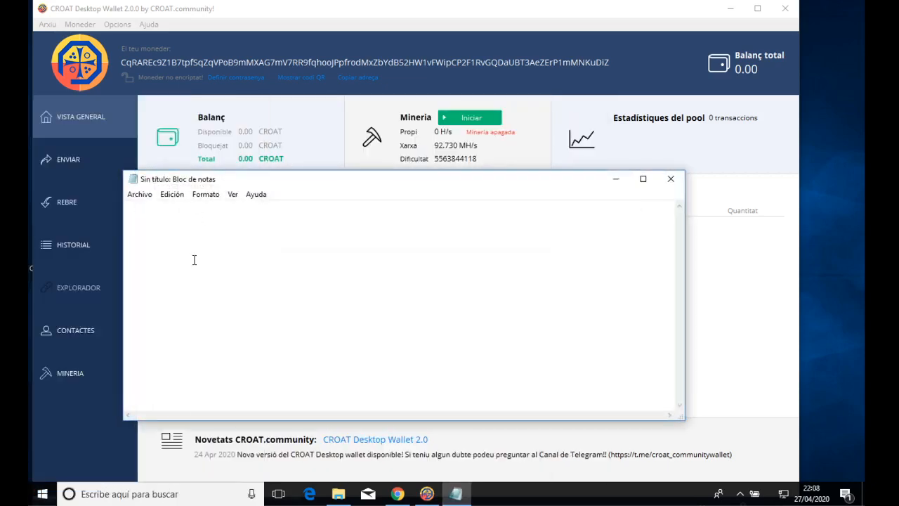
right_click(194, 260)
left_click(232, 307)
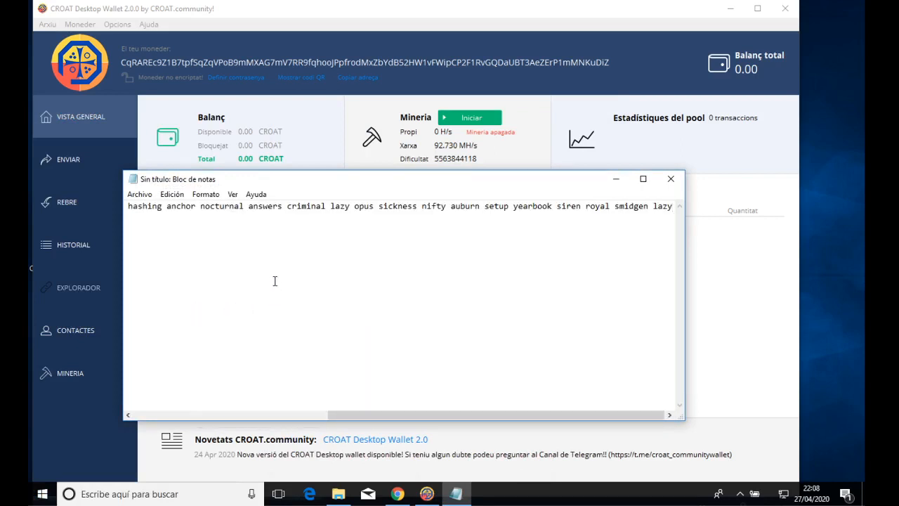
left_click(206, 194)
left_click(216, 206)
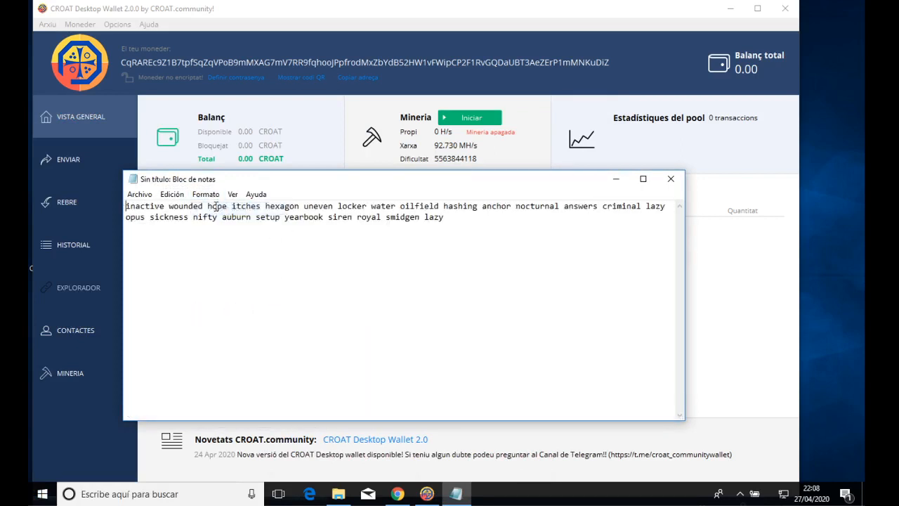
Minimize Notepad, close the Frase mnemònica dialog and maximize the wallet window.
left_click(615, 181)
left_click(535, 317)
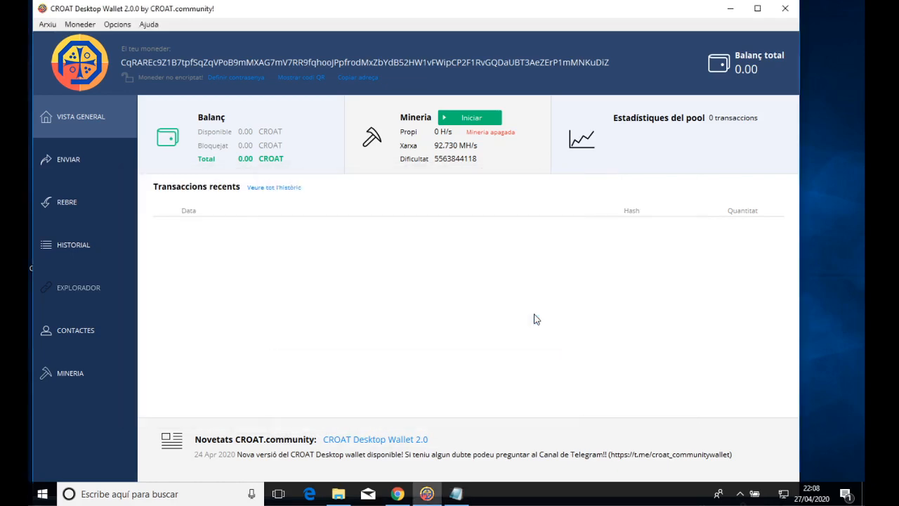
left_click(758, 8)
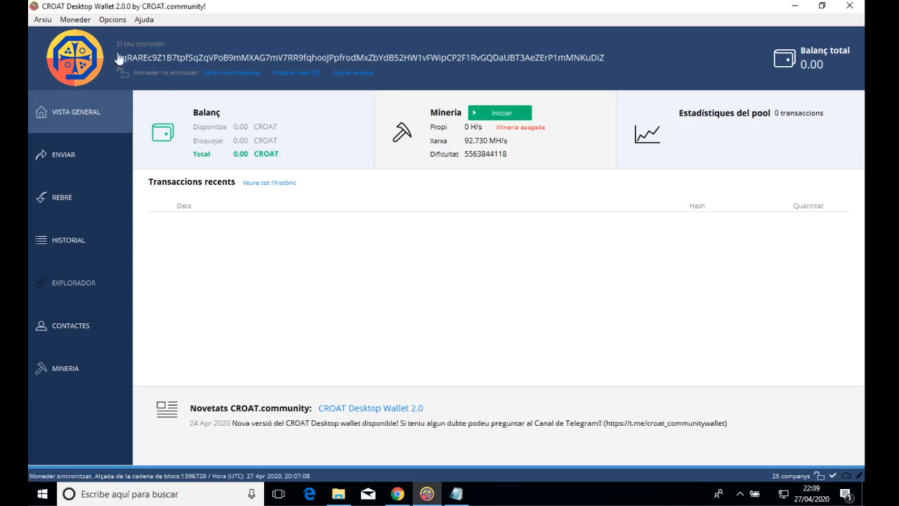
Encrypt the wallet through Moneder > Encriptar moneder with a new password.
left_click(85, 19)
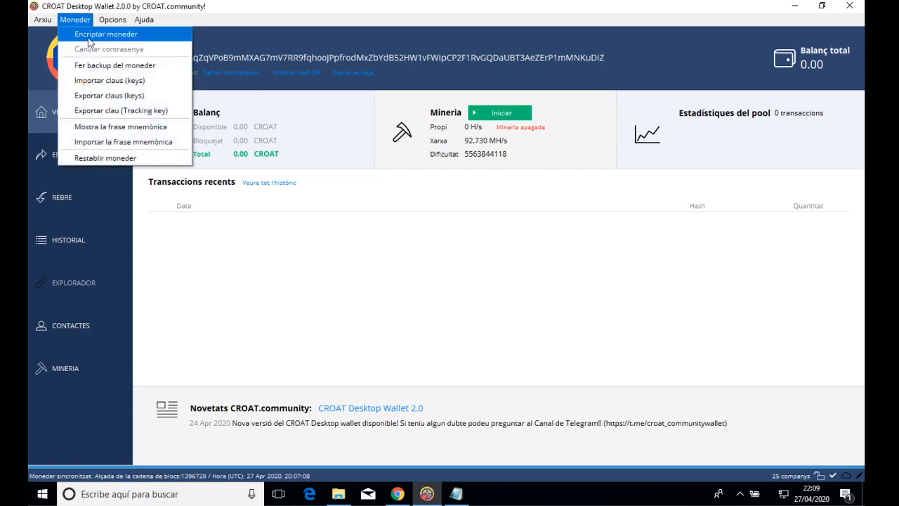
left_click(89, 35)
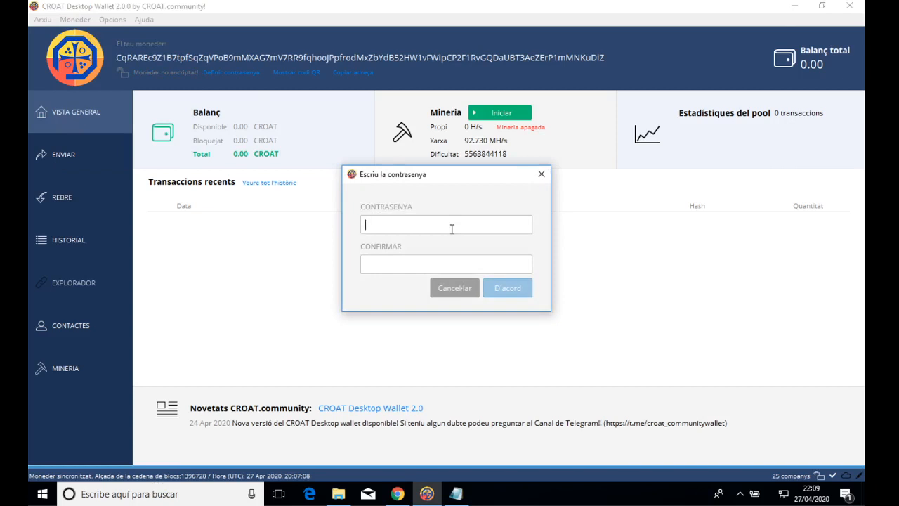
type("123456")
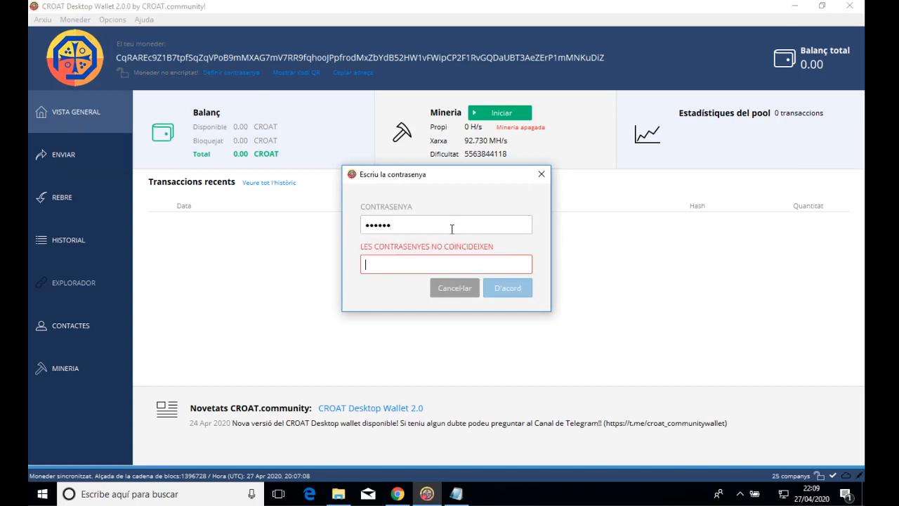
type("123456")
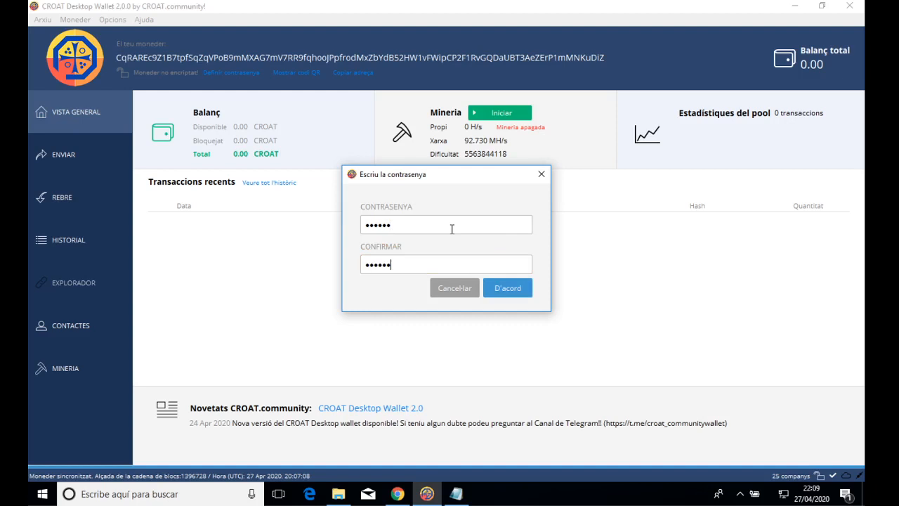
left_click(508, 290)
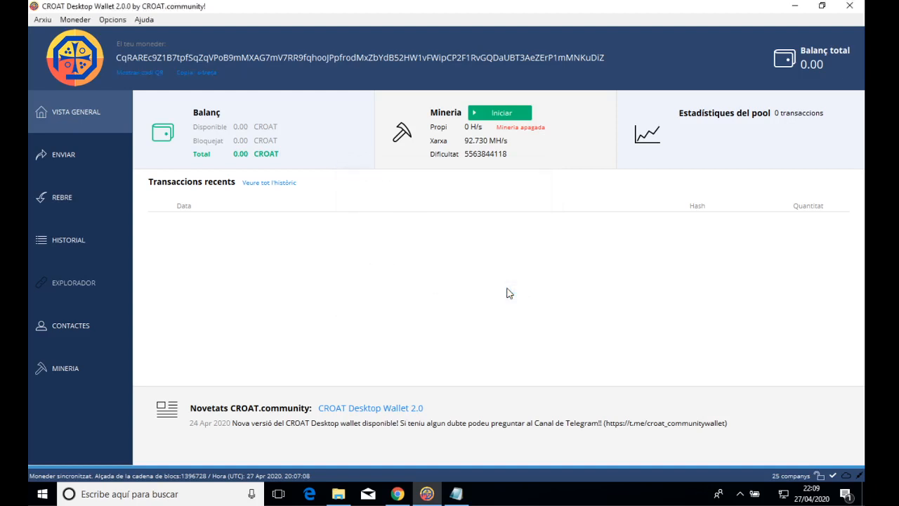
Open Moneder > Exportar claus and choose to save the keys to a file.
left_click(82, 22)
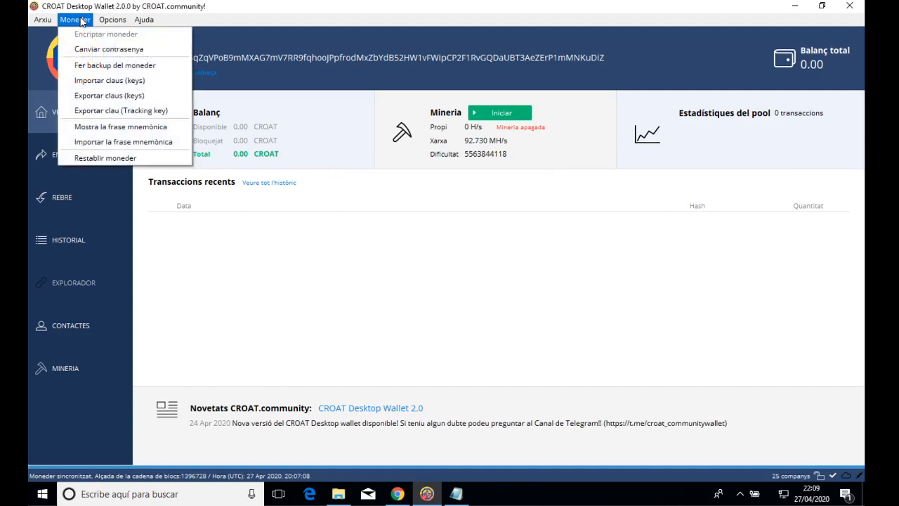
left_click(103, 96)
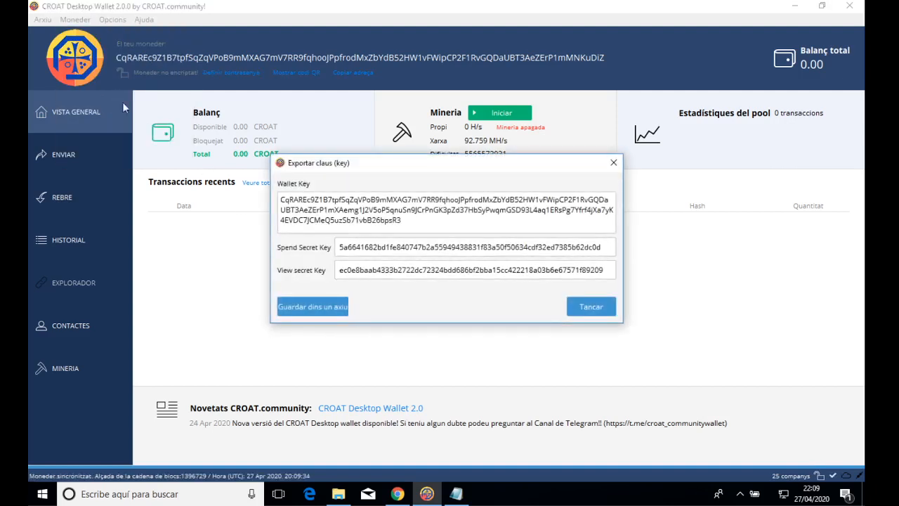
left_click(325, 304)
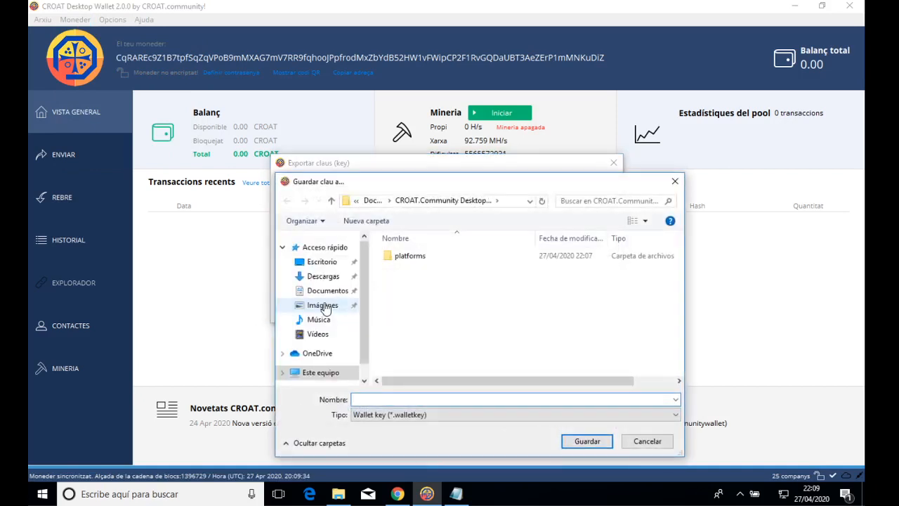
Create a backup2020 folder on Escritorio and save the keys there as wallet-01-keys.
left_click(323, 262)
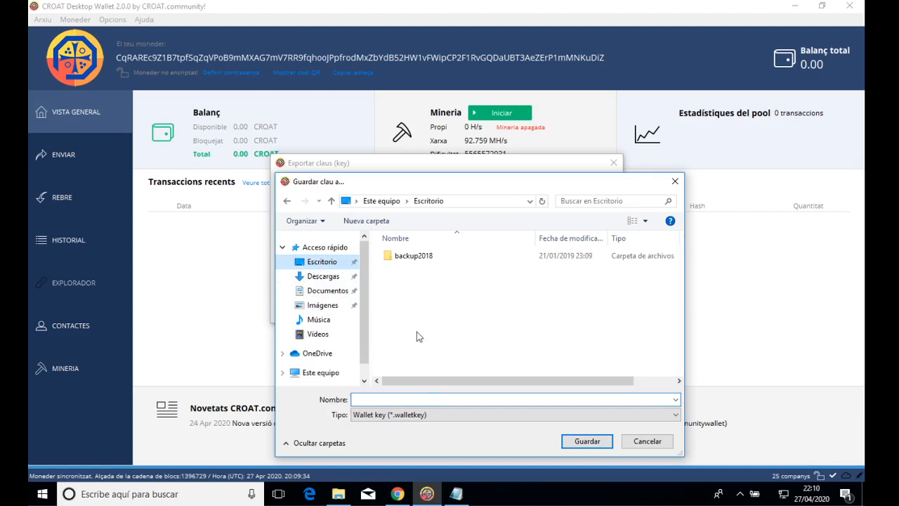
left_click(433, 398)
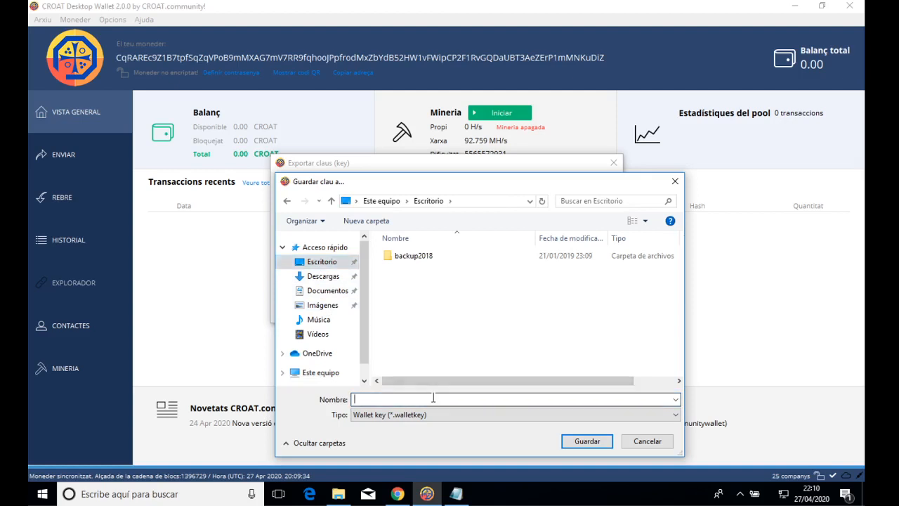
left_click(384, 227)
type("backup")
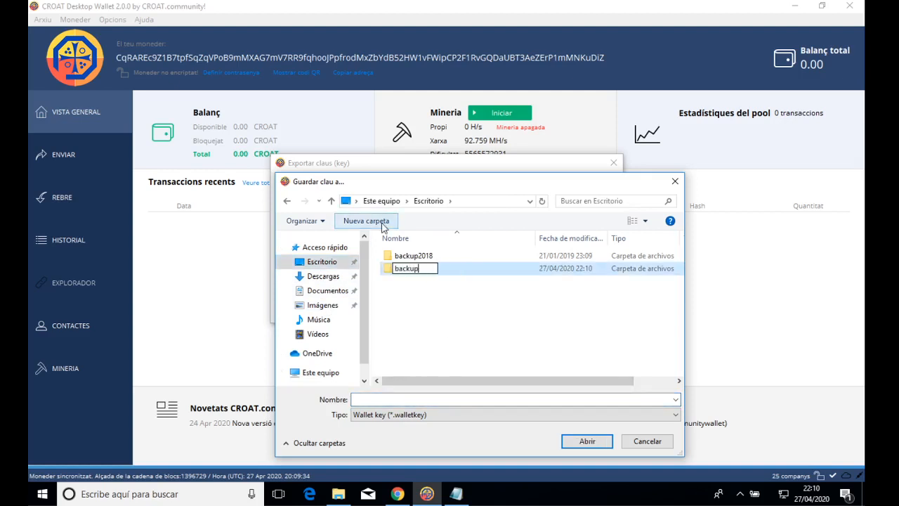
type("2020")
key("Return")
key("Return")
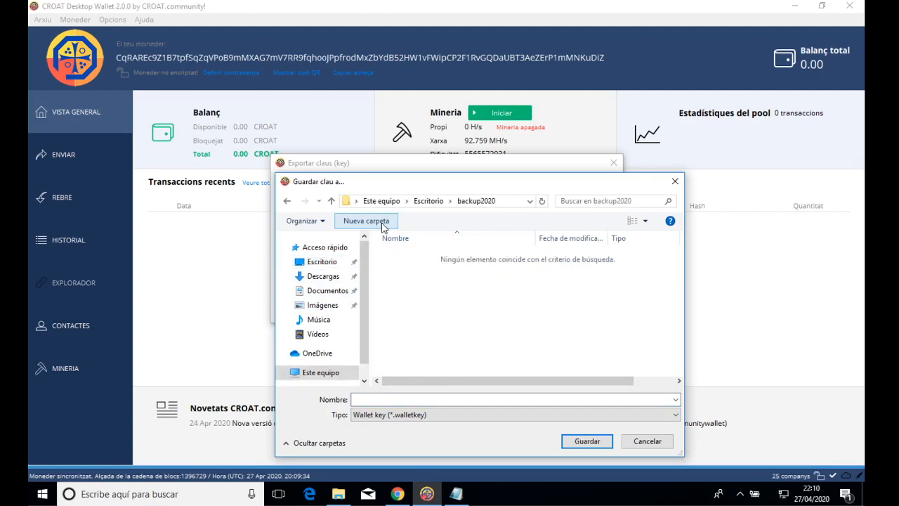
left_click(423, 398)
type("wallet-01")
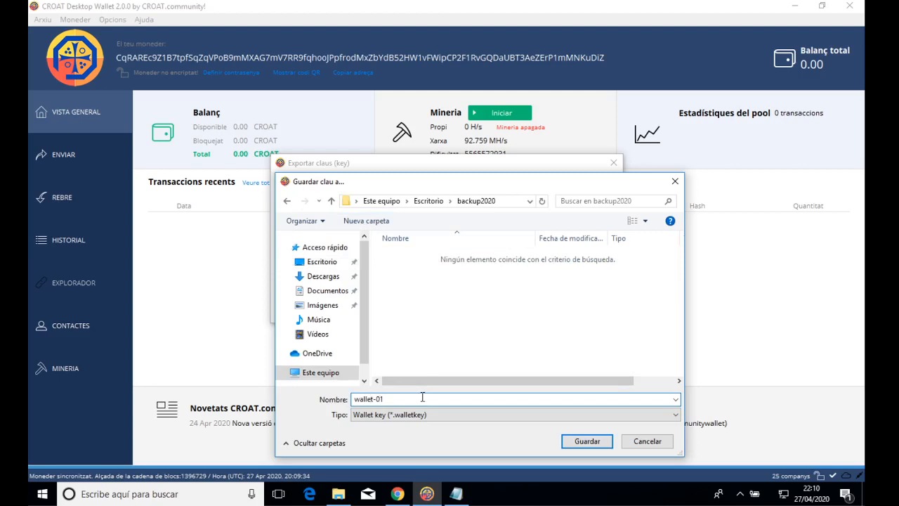
type("-keys")
key("Return")
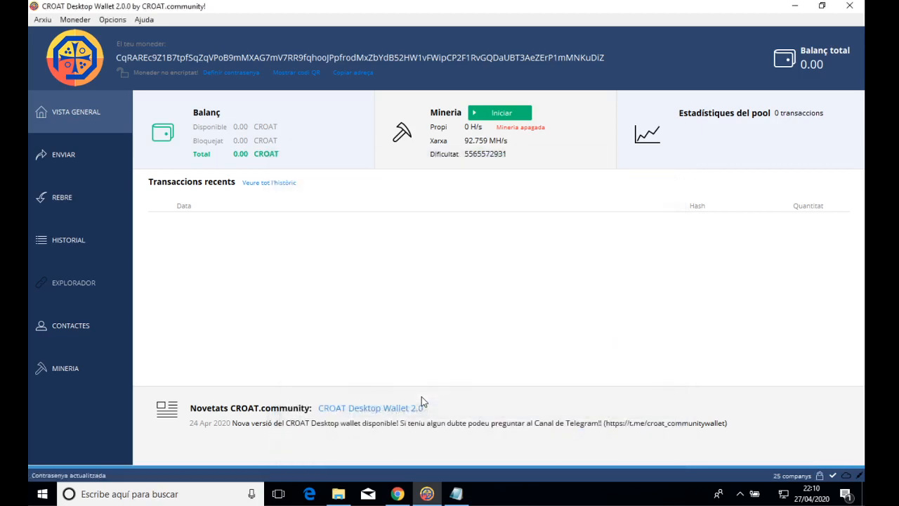
Copy the Spend Secret Key from Exportar claus and paste it into the notes under 'spend secret:'.
left_click(75, 21)
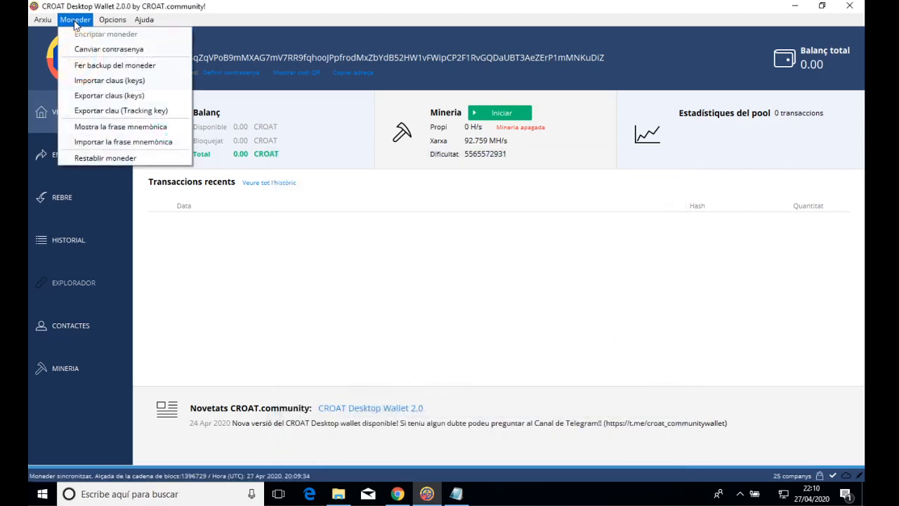
left_click(123, 97)
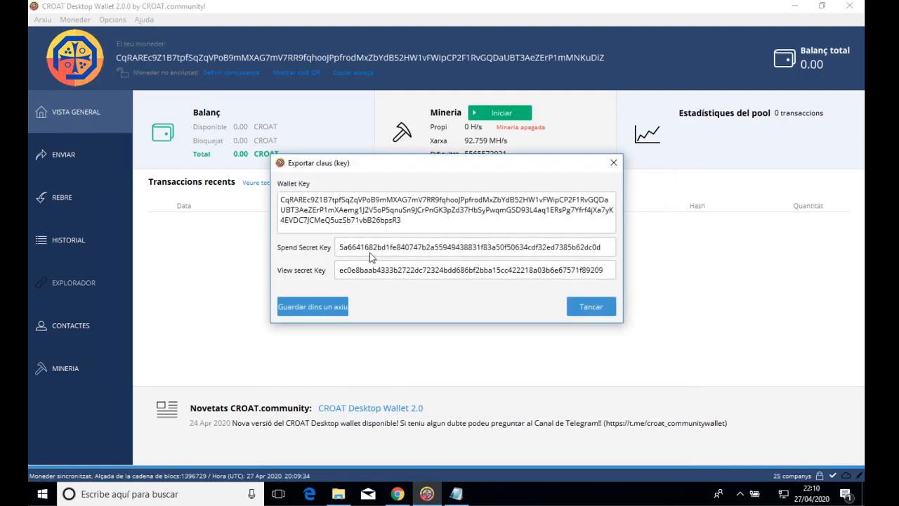
right_click(370, 254)
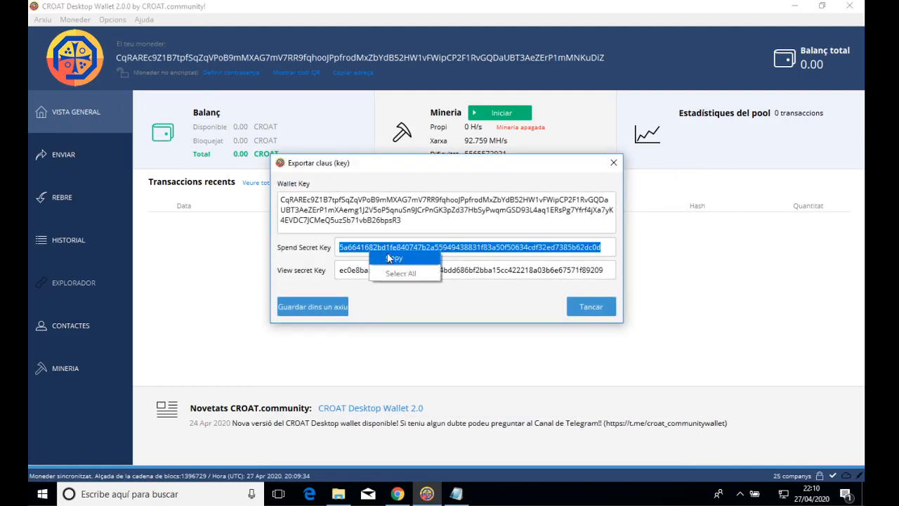
left_click(390, 258)
left_click(457, 494)
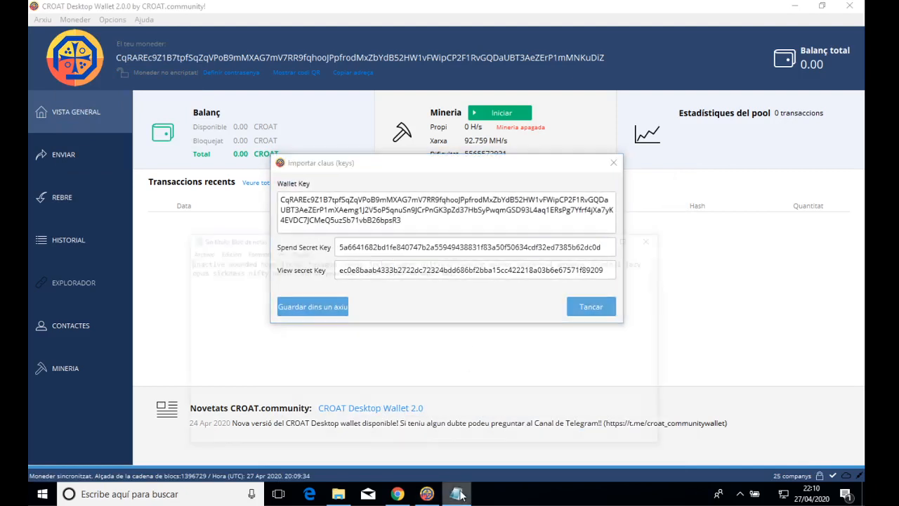
left_click_drag(309, 179, 431, 295)
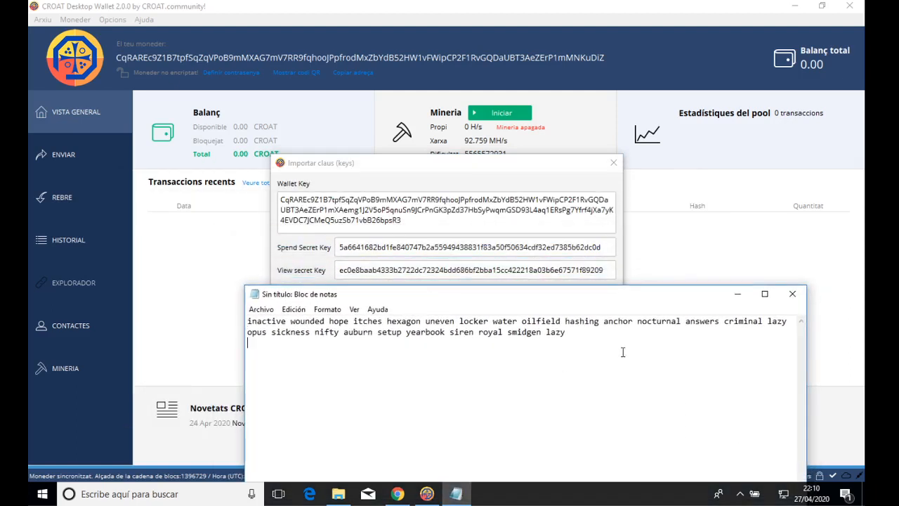
type("pend secret:")
key("ctrl+v")
Copy the View secret Key and paste it into the notes after 'view secret:'.
left_click(431, 272)
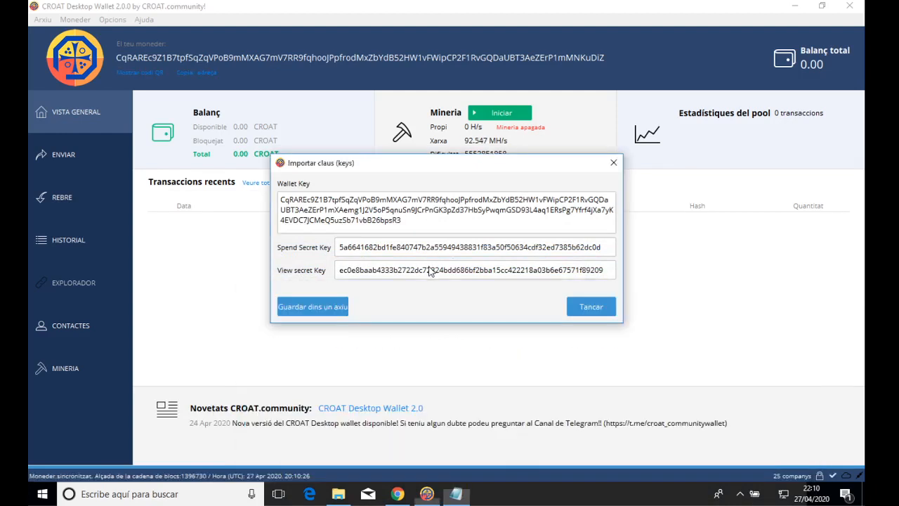
double_click(431, 272)
right_click(431, 271)
left_click(446, 278)
left_click(460, 495)
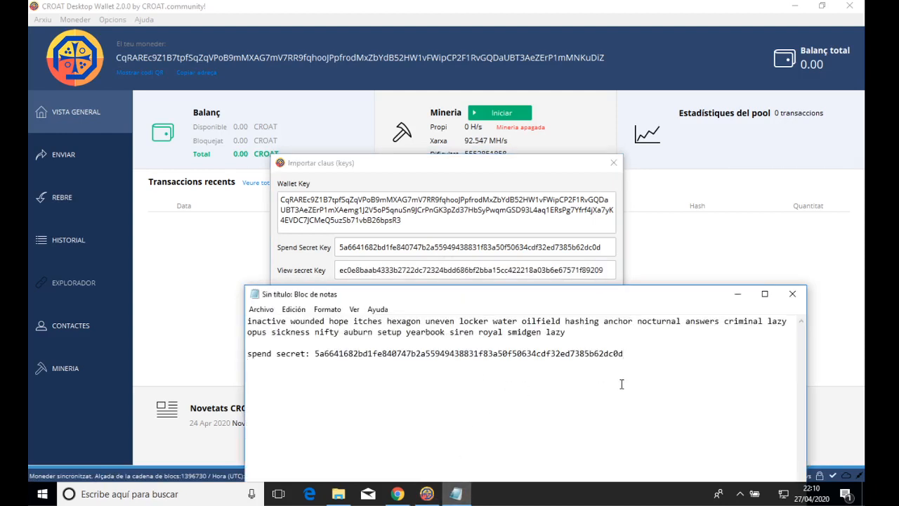
type("view secret:")
key("ctrl+v")
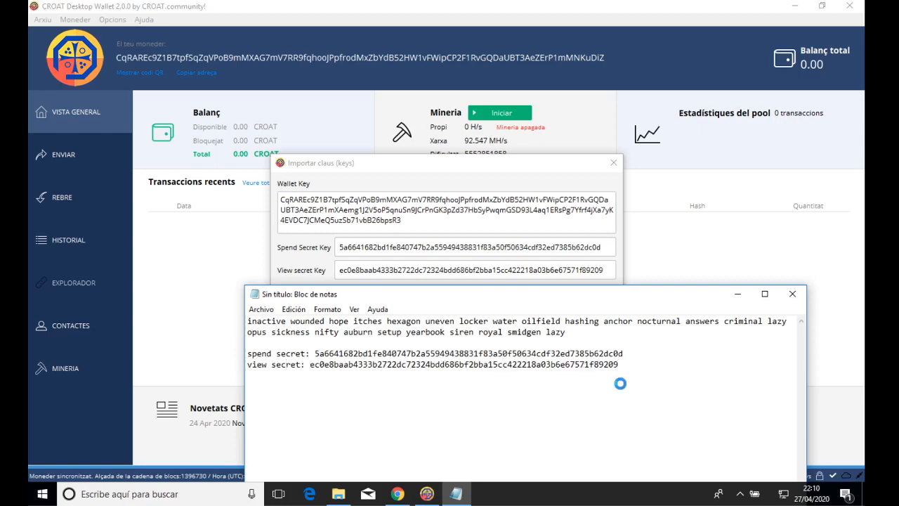
Save the notes as keys.txt in backup2020, then close Notepad and the key dialog.
left_click(261, 309)
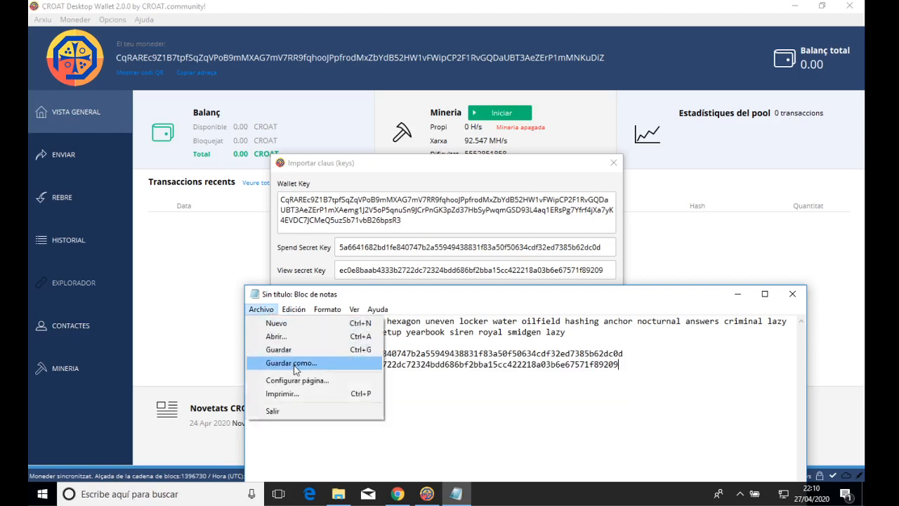
left_click(291, 362)
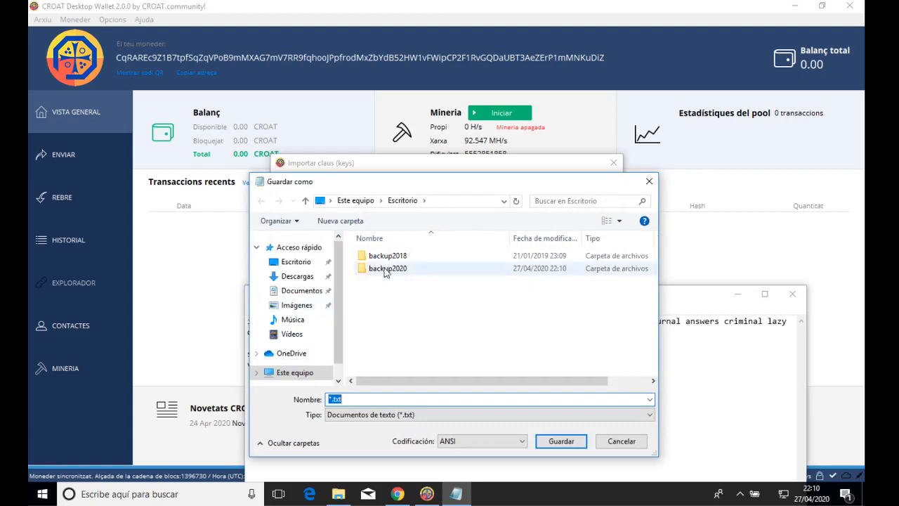
double_click(387, 269)
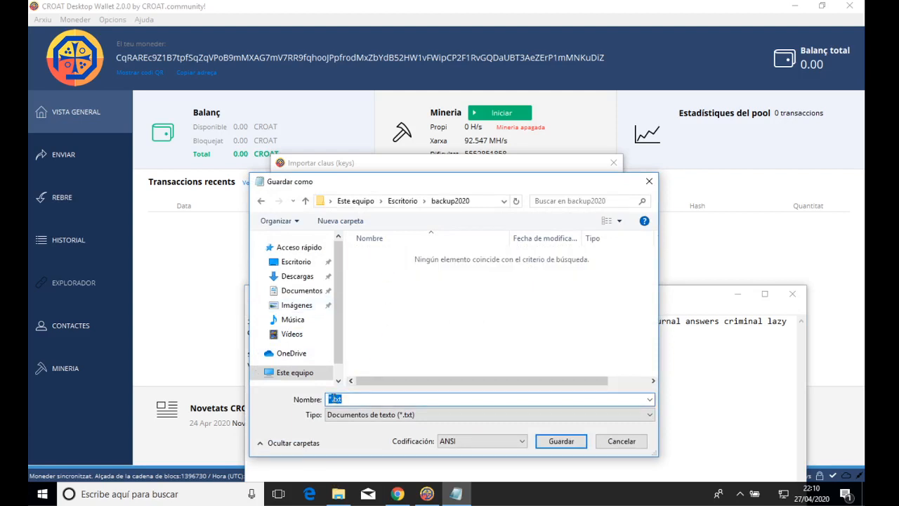
left_click_drag(333, 399, 323, 401)
type("keys")
key("Return")
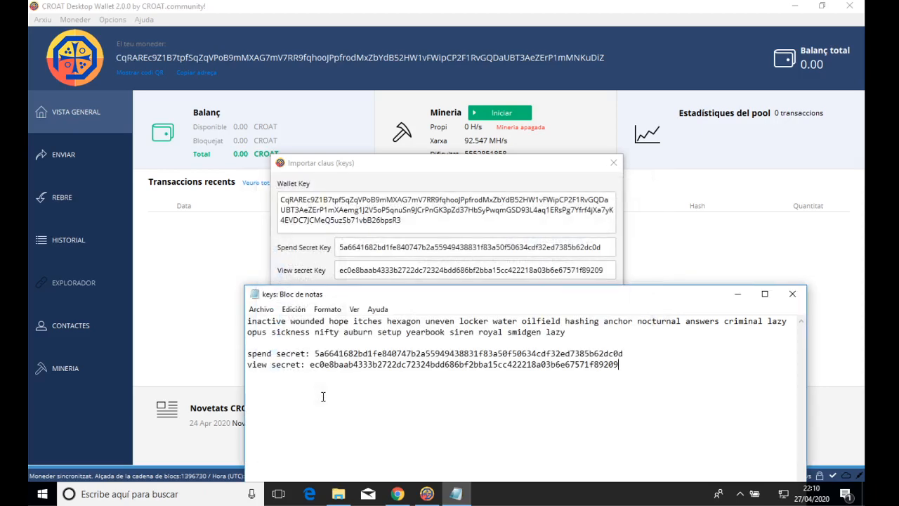
left_click(792, 294)
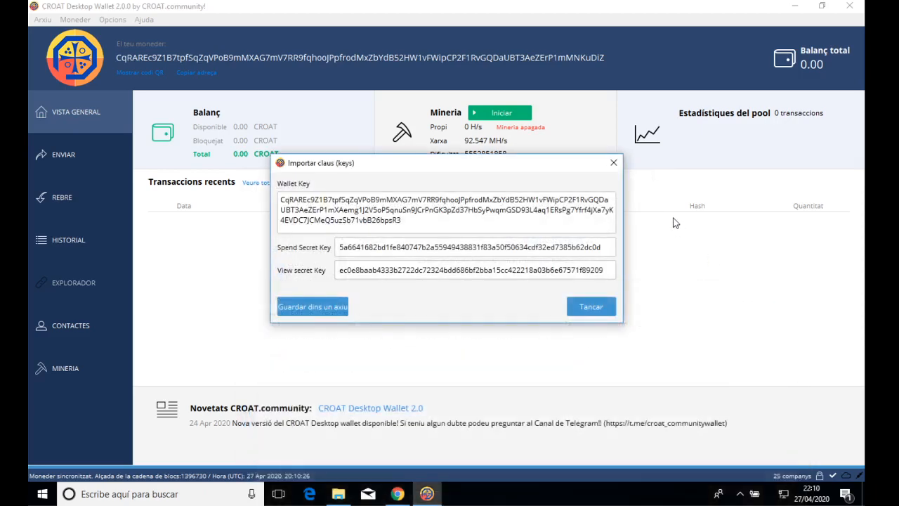
left_click(613, 166)
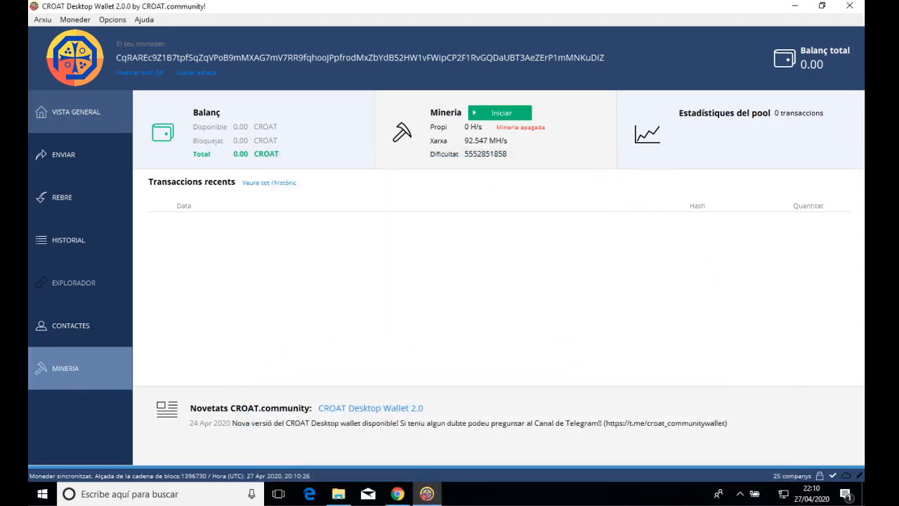